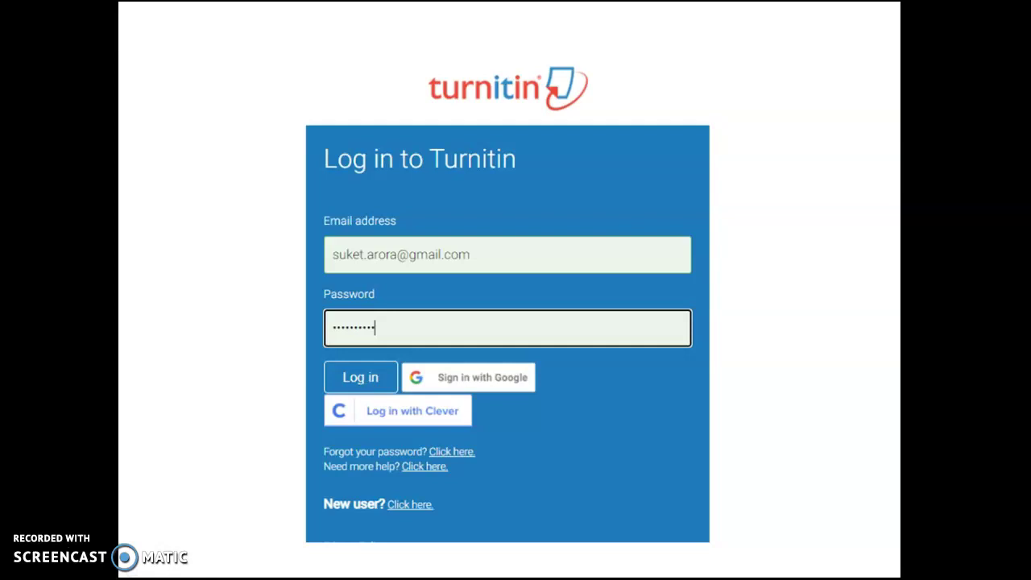
Log in to the Turnitin instructor account
left_click(362, 376)
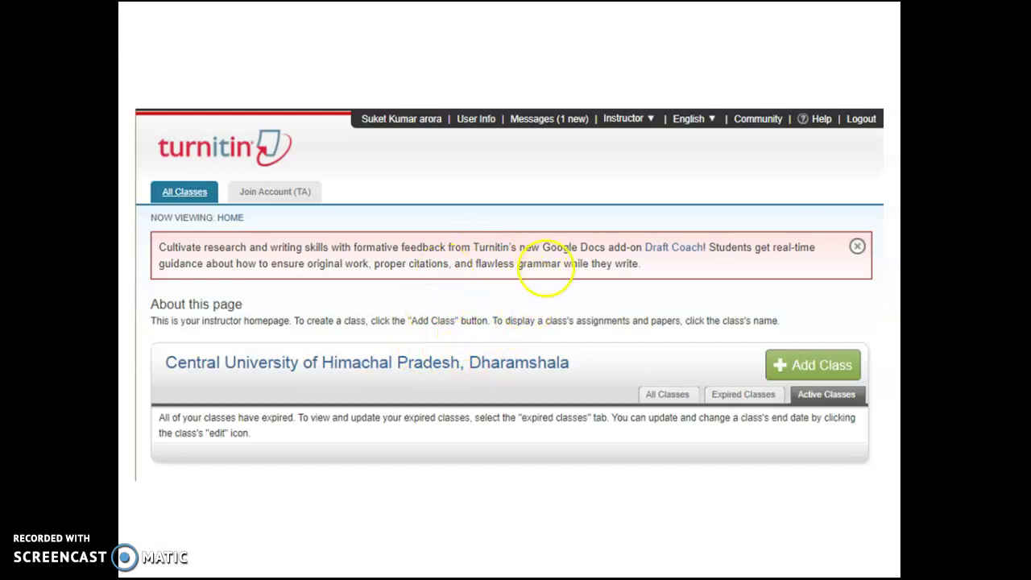
left_click(800, 366)
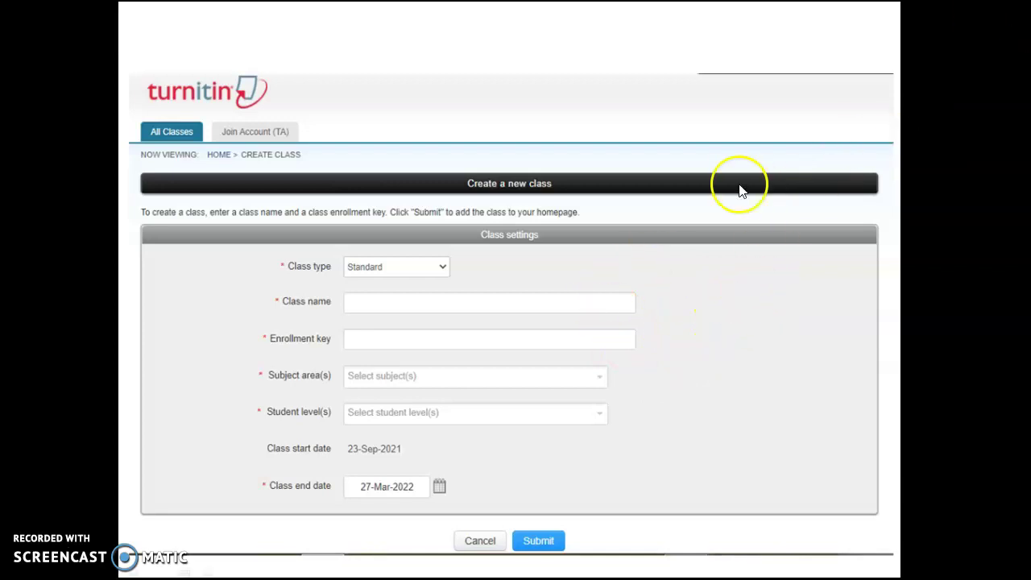
left_click(416, 270)
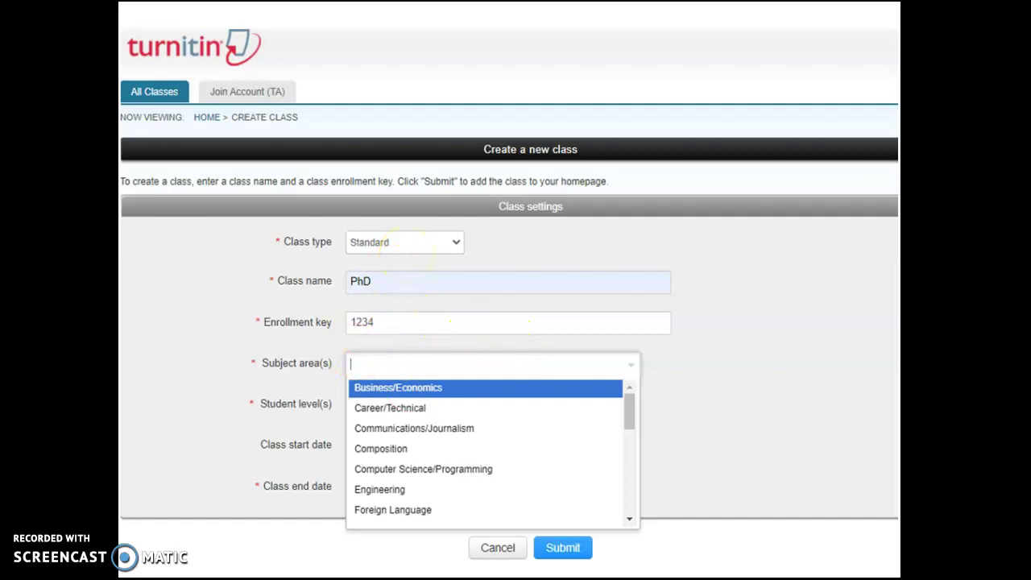
Set subjects Science - Life/Biology and Science - General, with Postgraduate student level
type("Science - General Medical/Nursing/Health Sciences Science - Life/Biology")
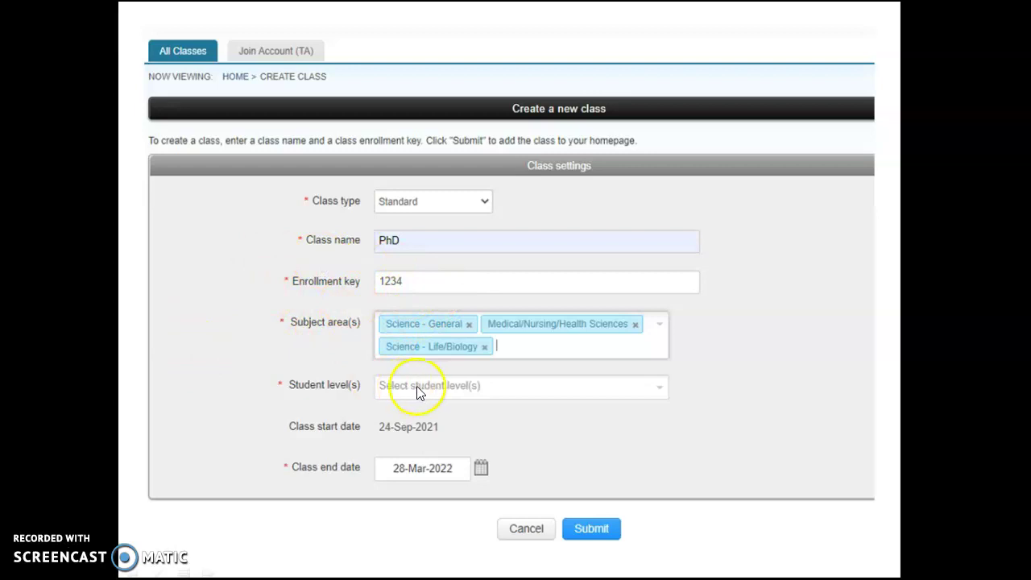
left_click(419, 391)
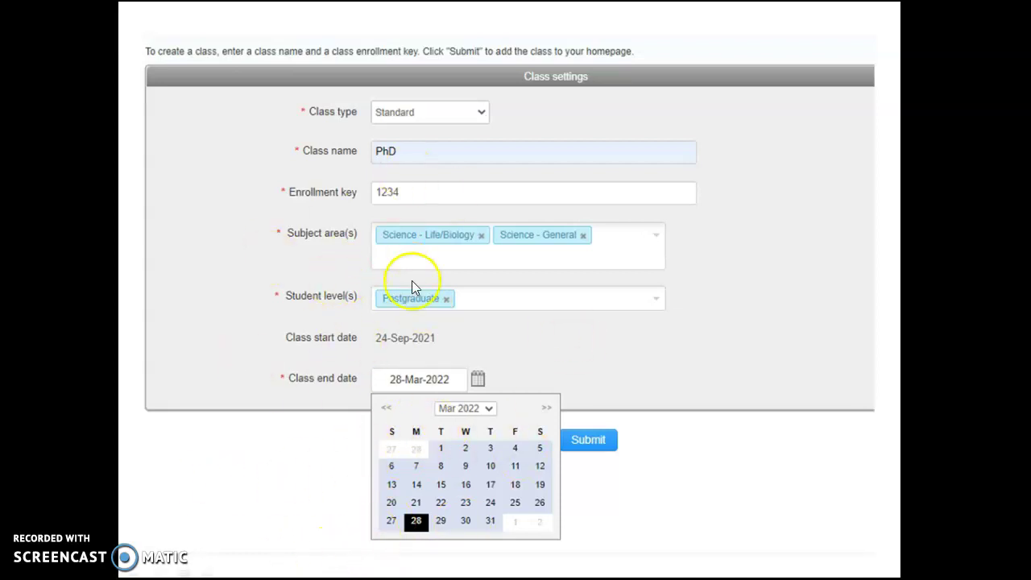
Keep 28-Mar-2022 as the end date and submit the PhD class form
left_click(417, 521)
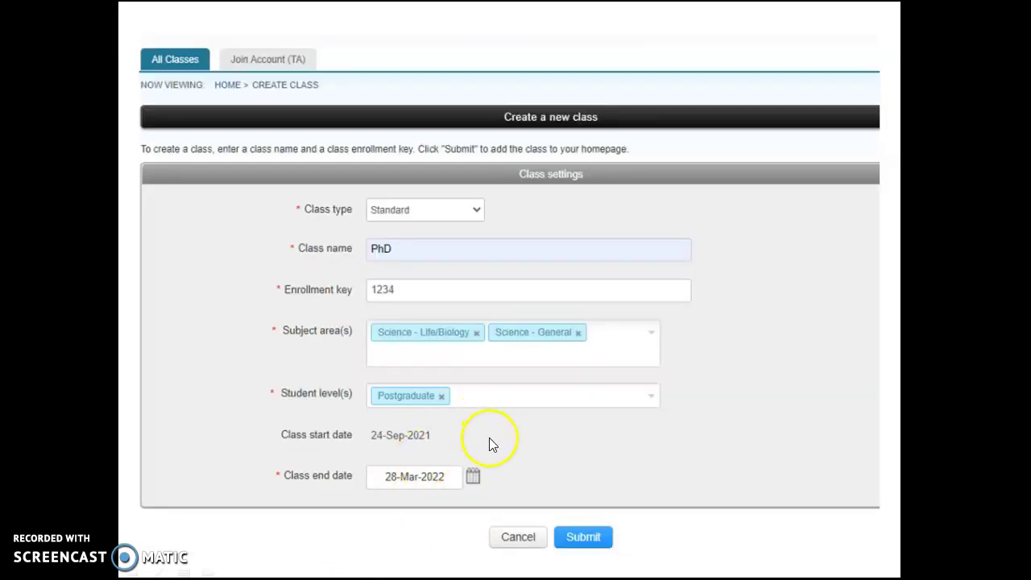
left_click(577, 540)
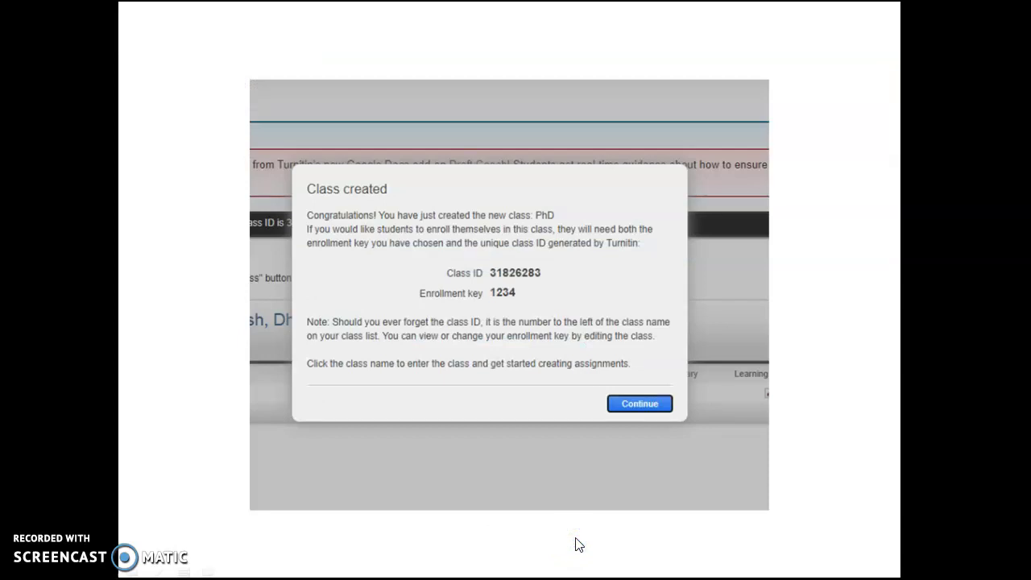
left_click(588, 515)
left_click(587, 499)
left_click(658, 407)
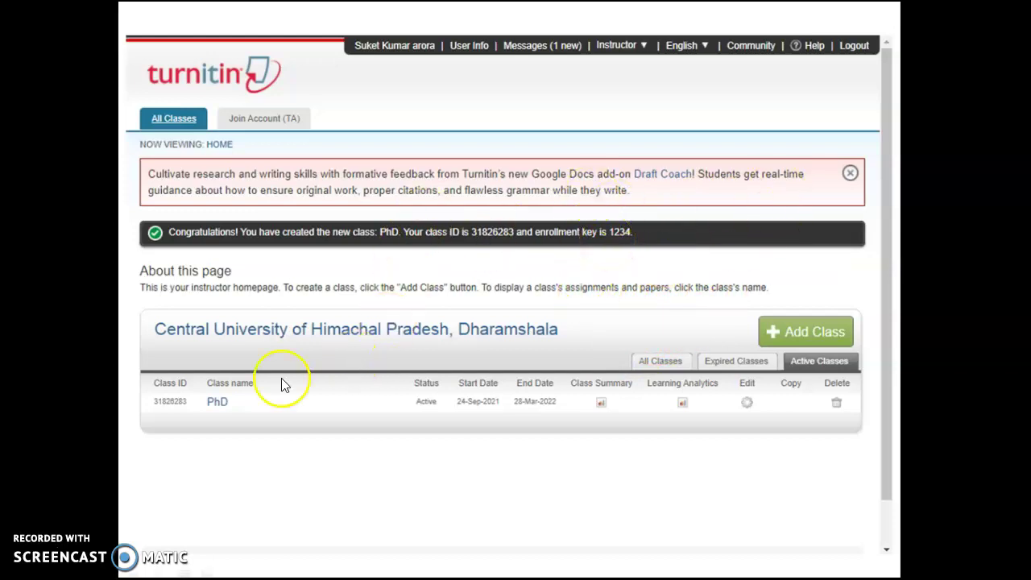
Open the PhD class from the instructor homepage's class list
left_click(218, 402)
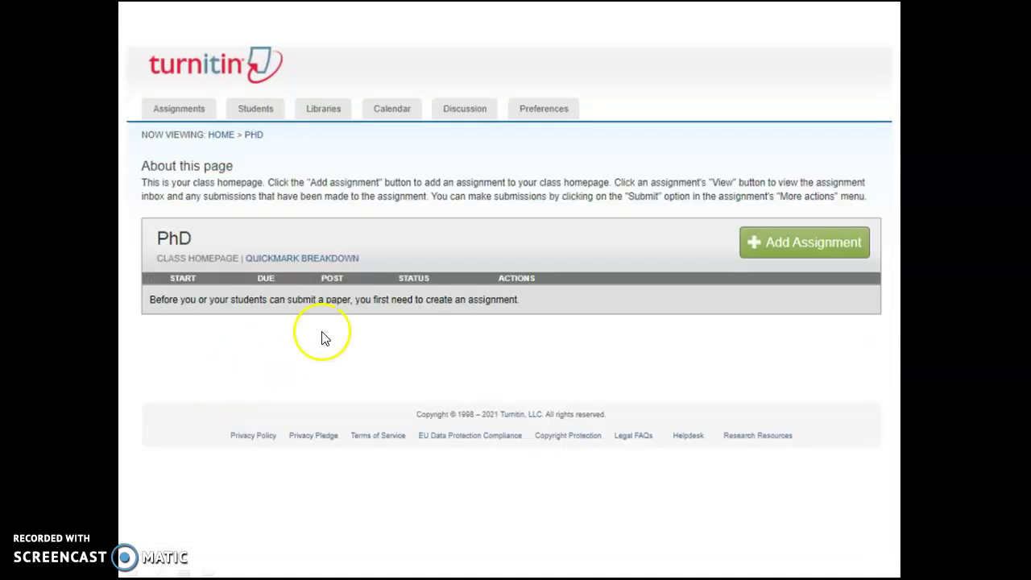